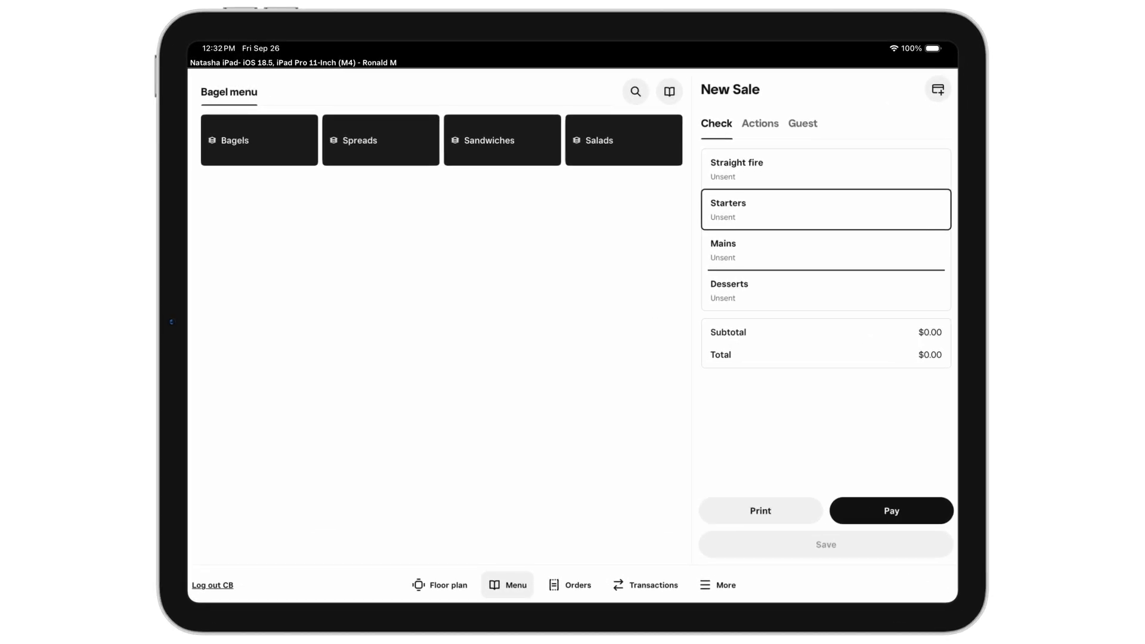
Go to Settings > Tipping through More and switch on Collect Tips.
{"action": "left_click", "coordinate": [717, 585]}
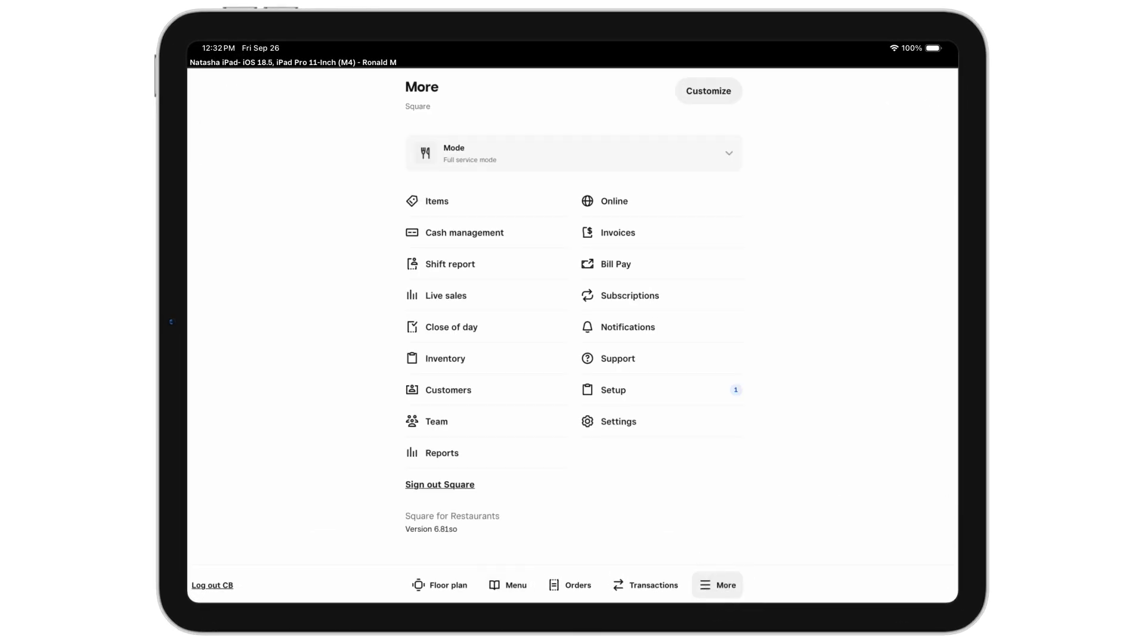
{"action": "left_click", "coordinate": [618, 422]}
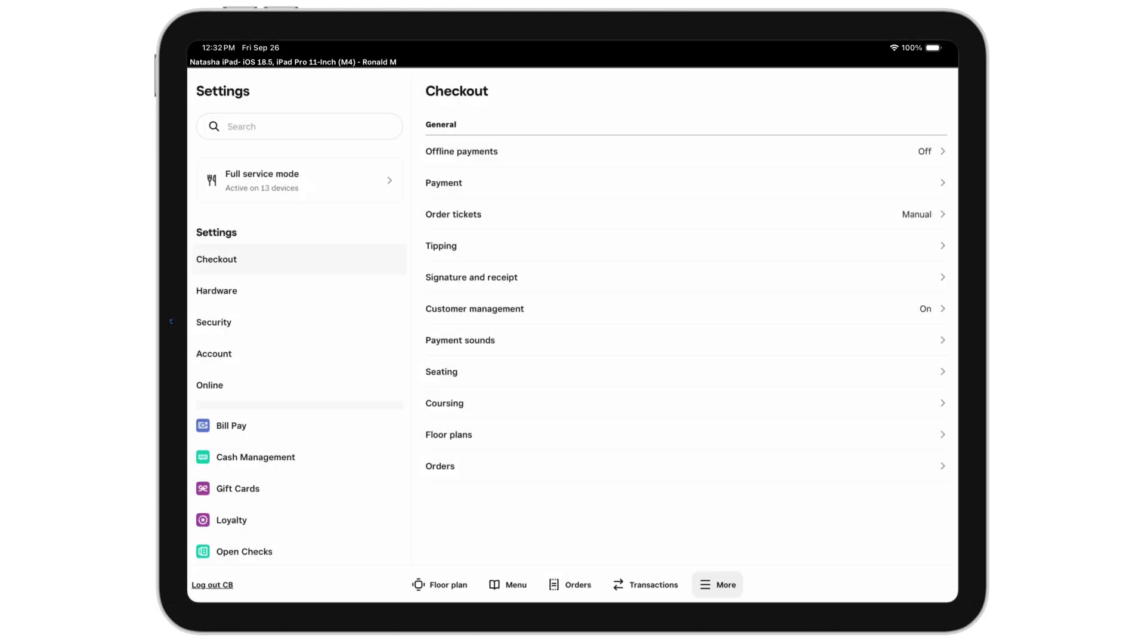
{"action": "left_click", "coordinate": [441, 246]}
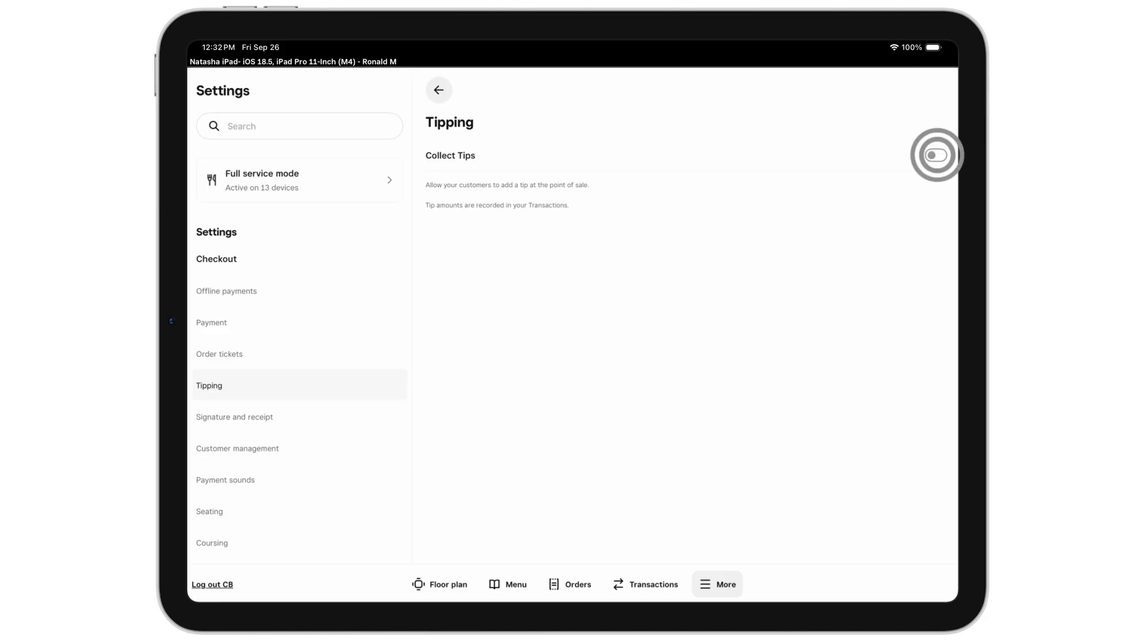
{"action": "left_click", "coordinate": [935, 154]}
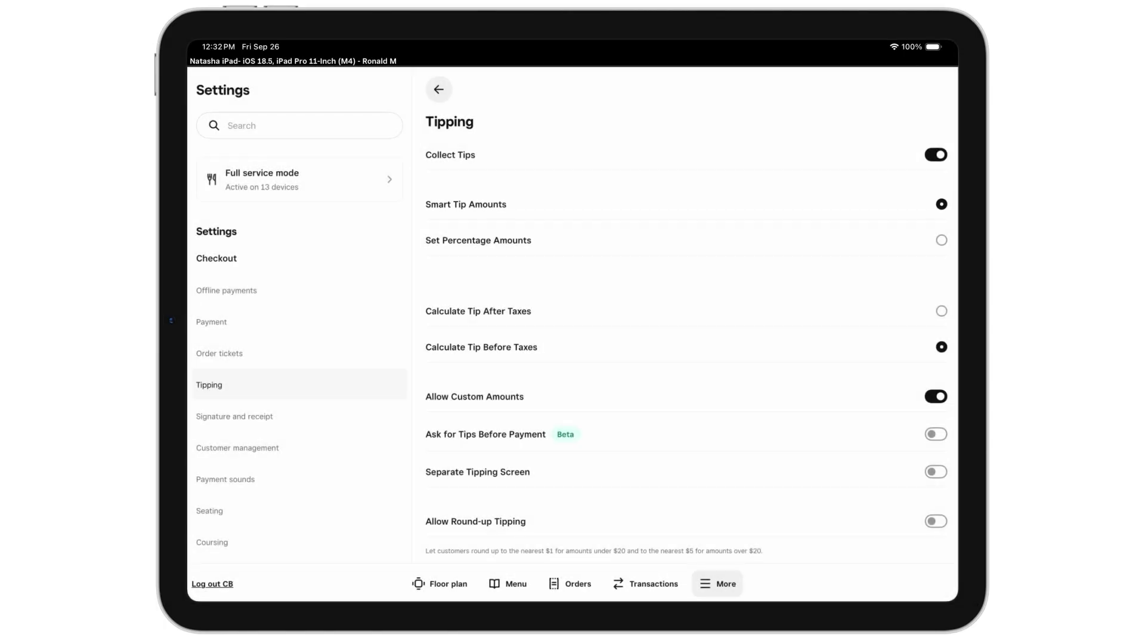
Use set percentage tips of 15%, 20% and 25%, calculated after taxes.
{"action": "left_click", "coordinate": [942, 240]}
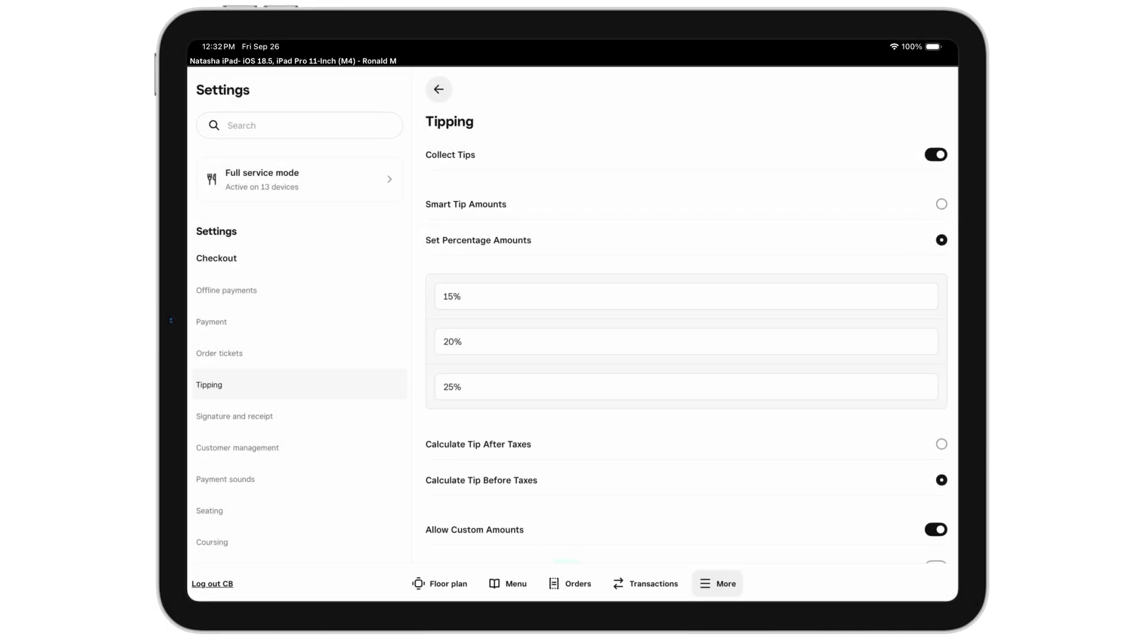
{"action": "left_click", "coordinate": [686, 296]}
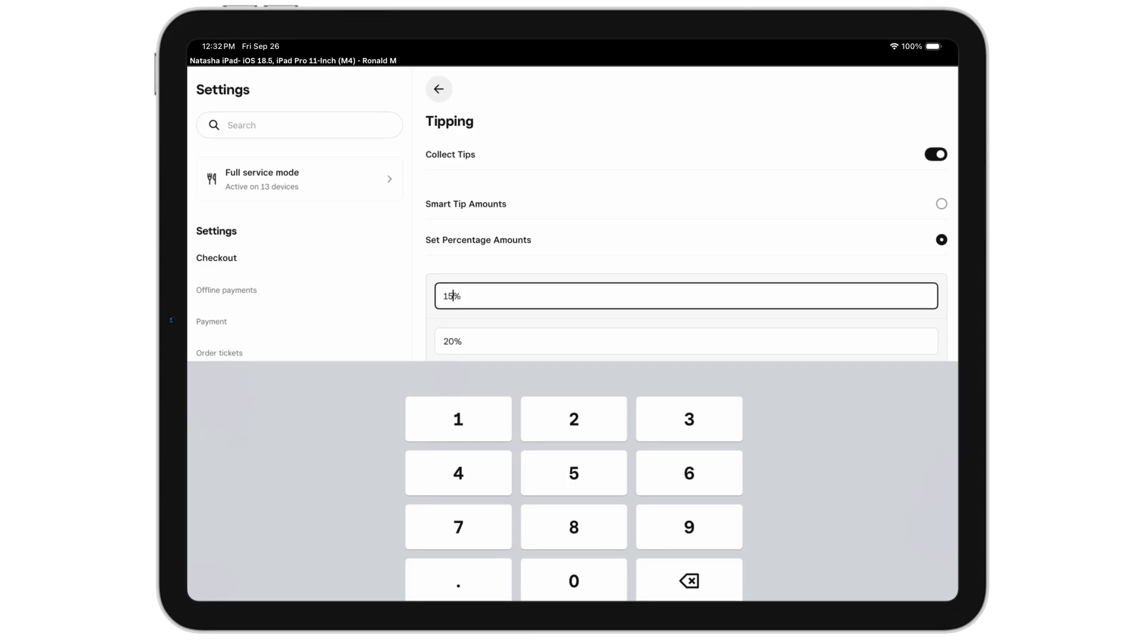
{"action": "key", "text": "Return"}
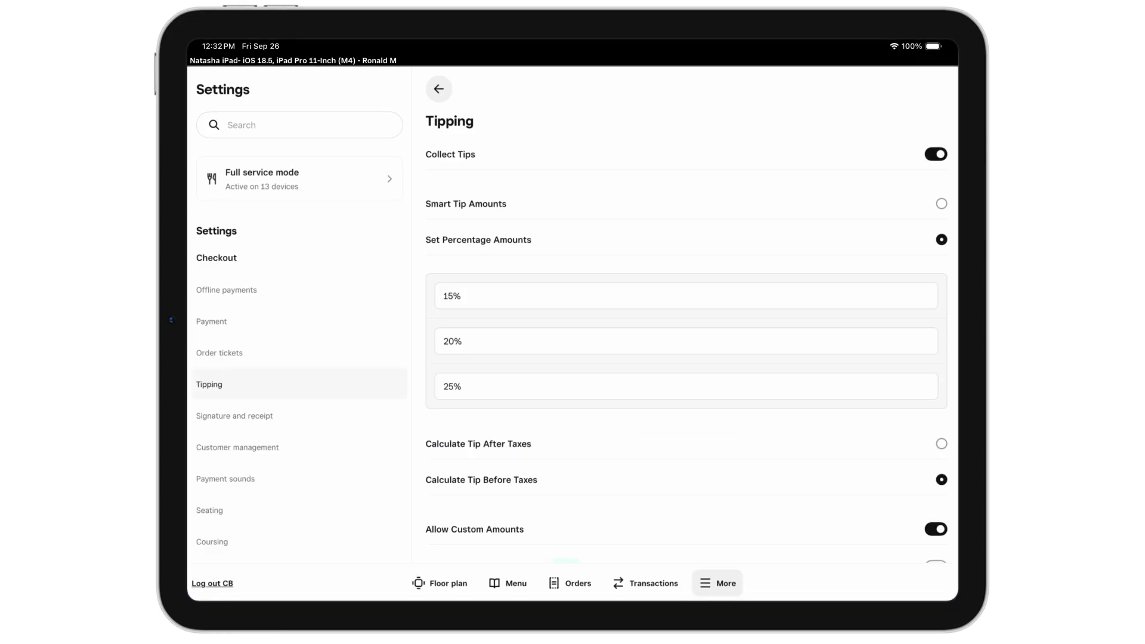
{"action": "scroll", "coordinate": [685, 358], "scroll_direction": "down", "scroll_amount": 4}
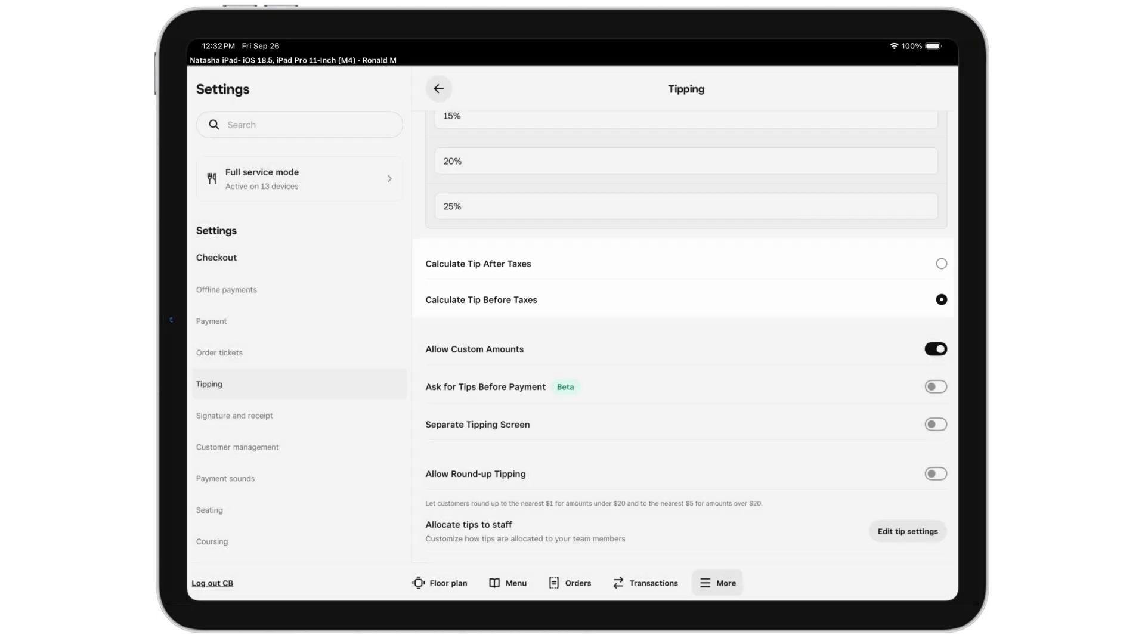
{"action": "left_click", "coordinate": [941, 264]}
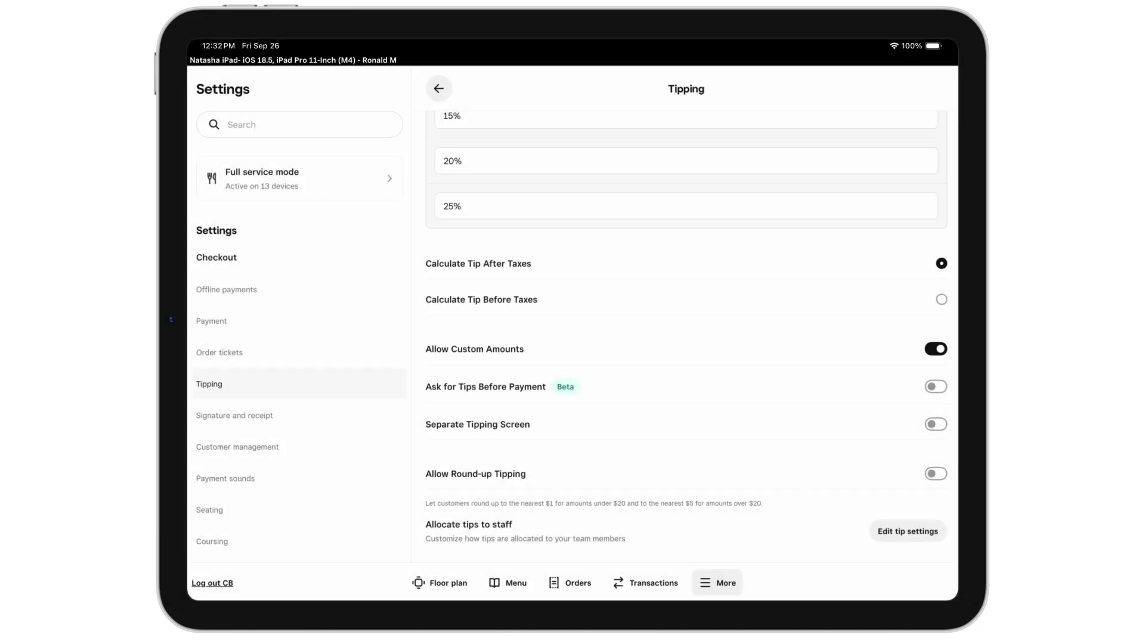
Switch Ask for Tips Before Payment on, confirm it, then switch it back off.
{"action": "left_click", "coordinate": [936, 387]}
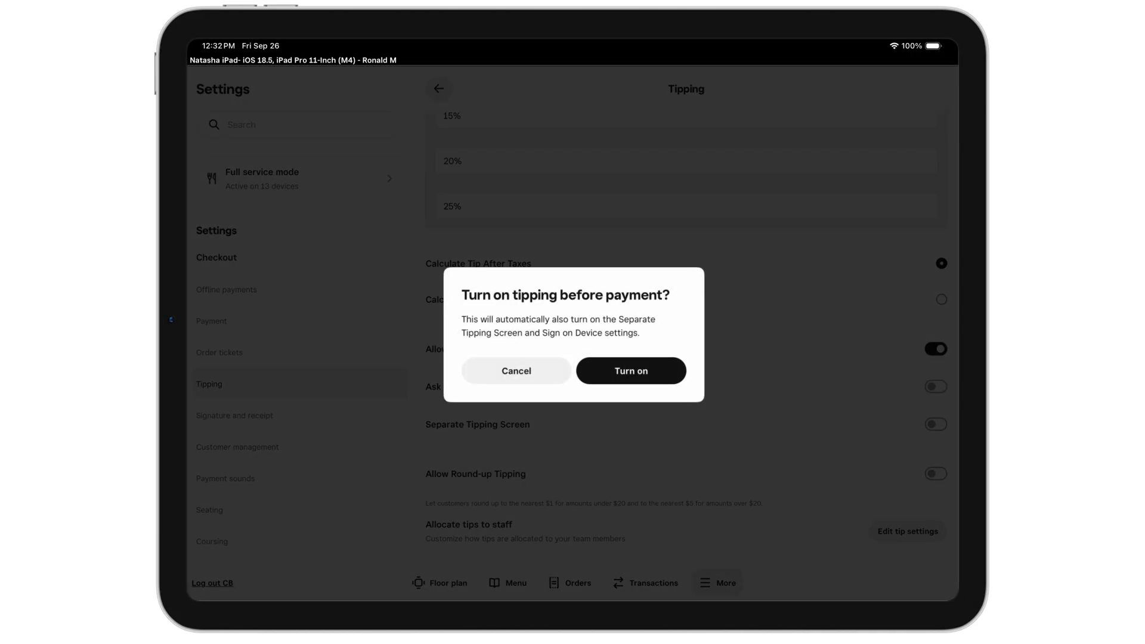
{"action": "left_click", "coordinate": [631, 371]}
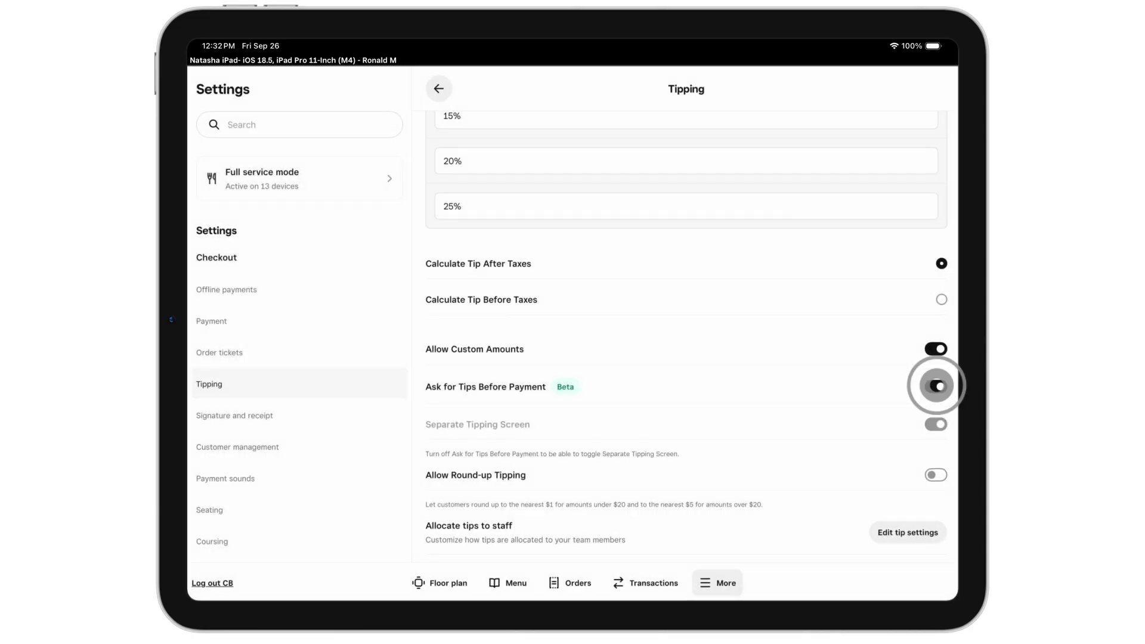
{"action": "left_click", "coordinate": [936, 386]}
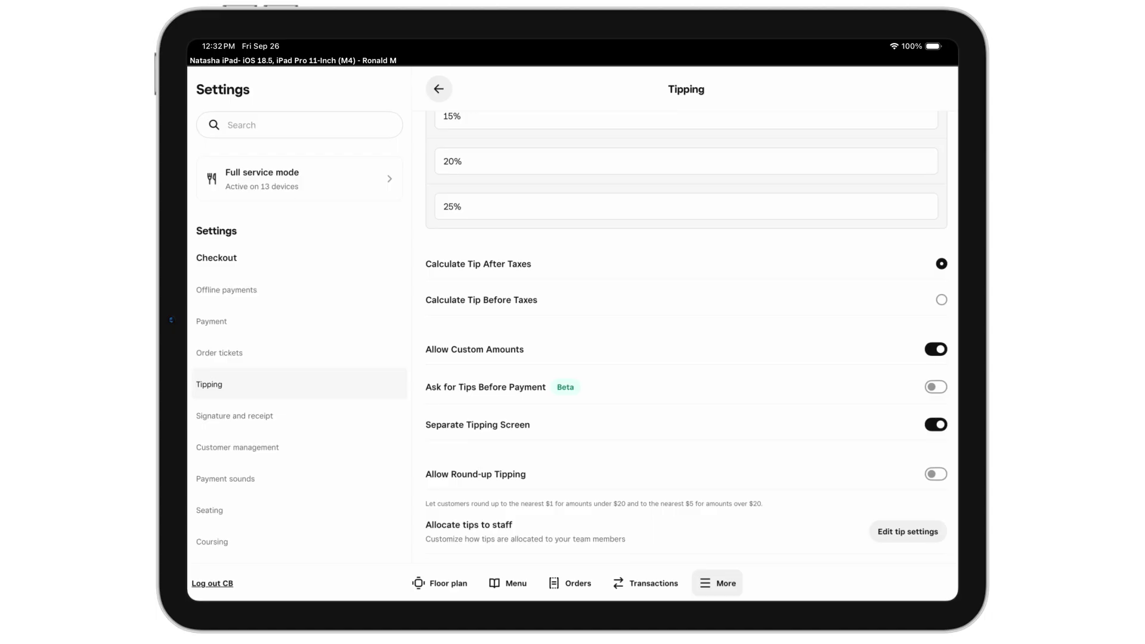
Enable Separate Tipping Screen and Allow Round-up Tipping, then return to New Sale.
{"action": "left_click", "coordinate": [936, 424]}
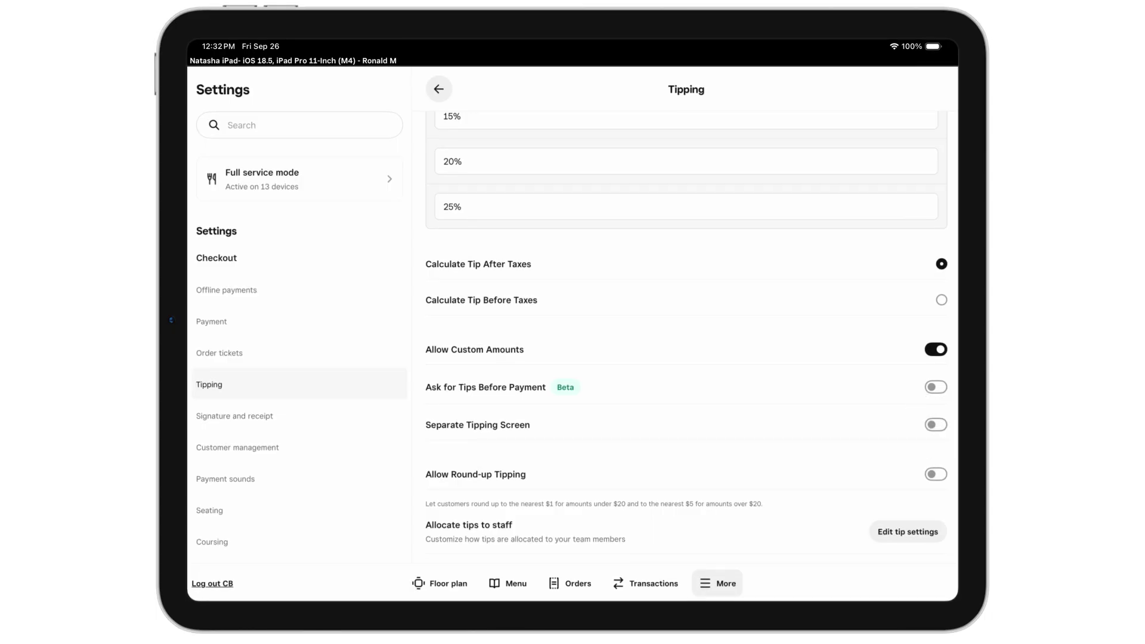
{"action": "left_click", "coordinate": [937, 425]}
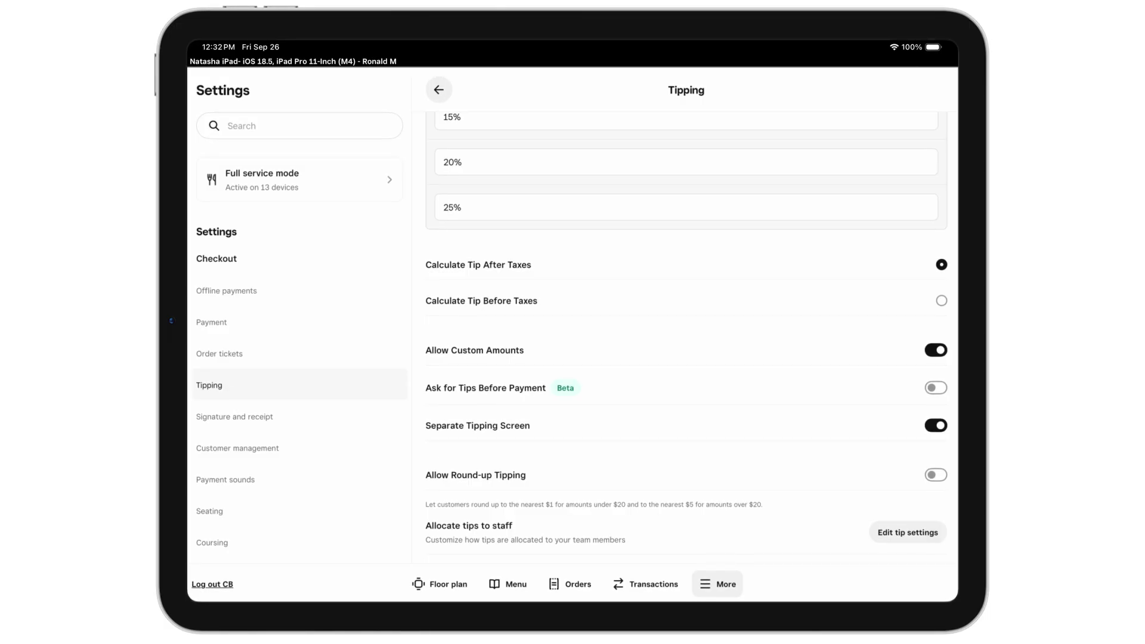
{"action": "left_click", "coordinate": [937, 475]}
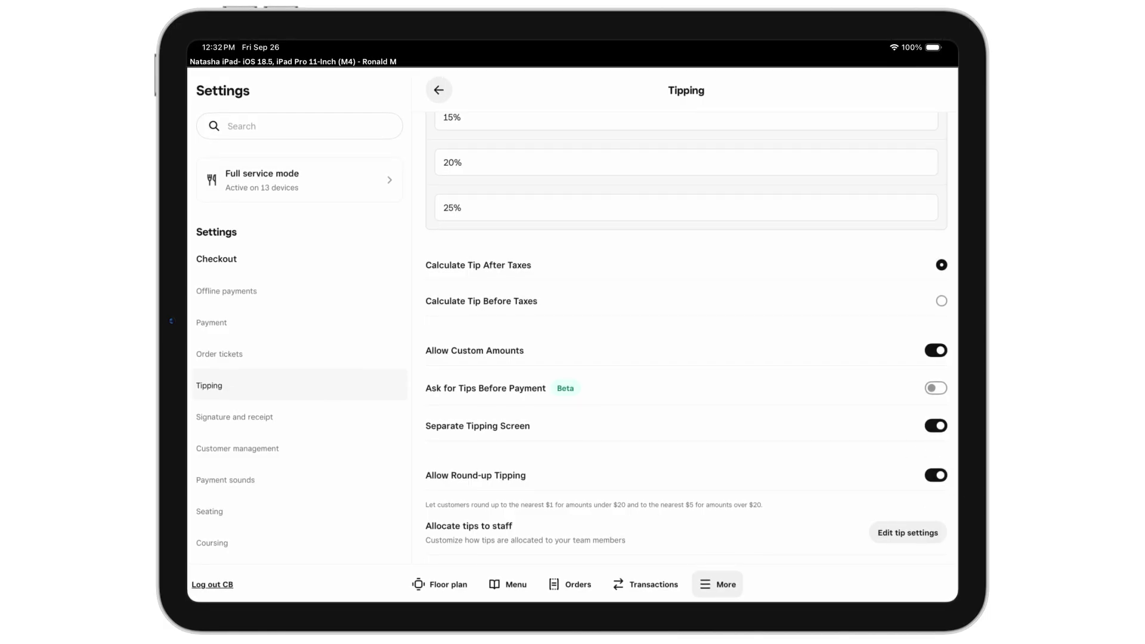
{"action": "left_click", "coordinate": [439, 89]}
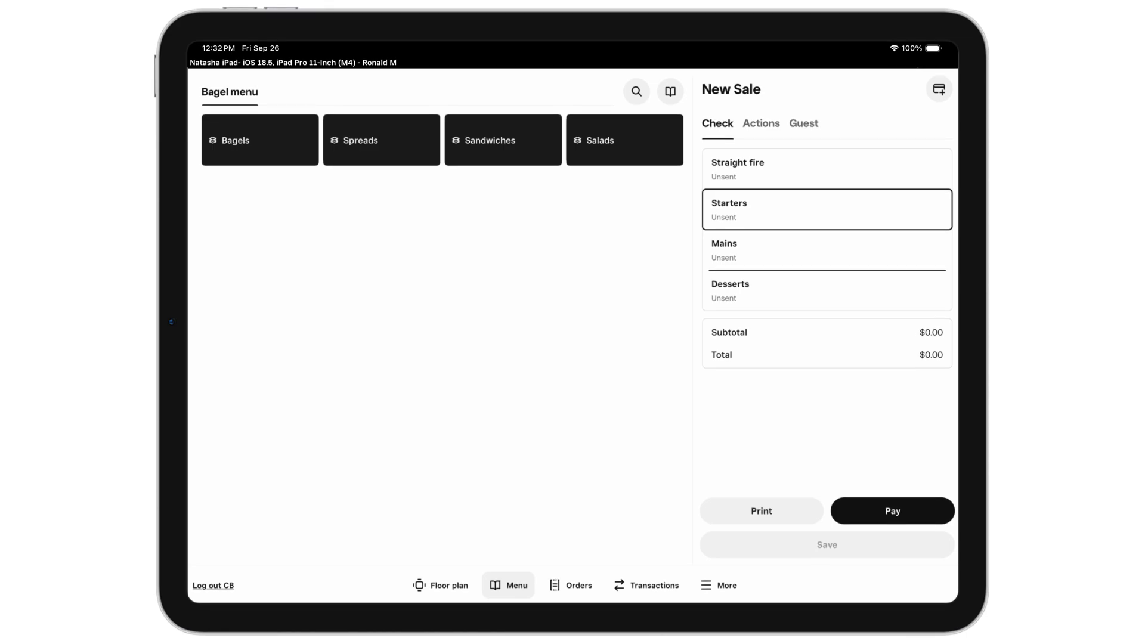
Open Camera Roll Image Printer 2's details in the Hardware settings.
{"action": "left_click", "coordinate": [719, 585]}
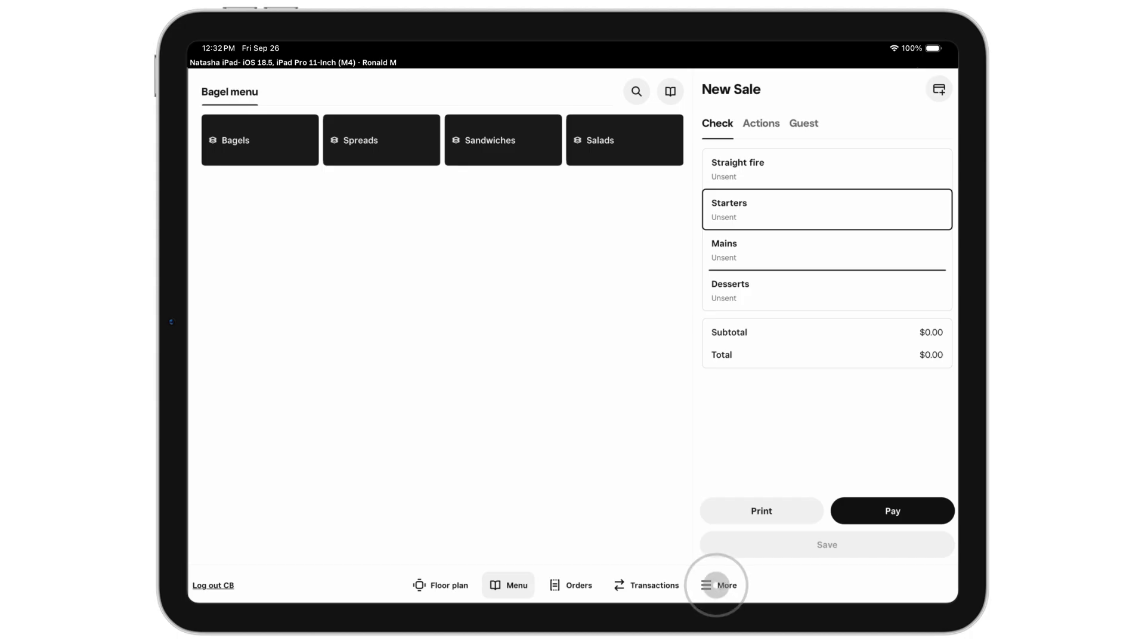
{"action": "left_click", "coordinate": [616, 421]}
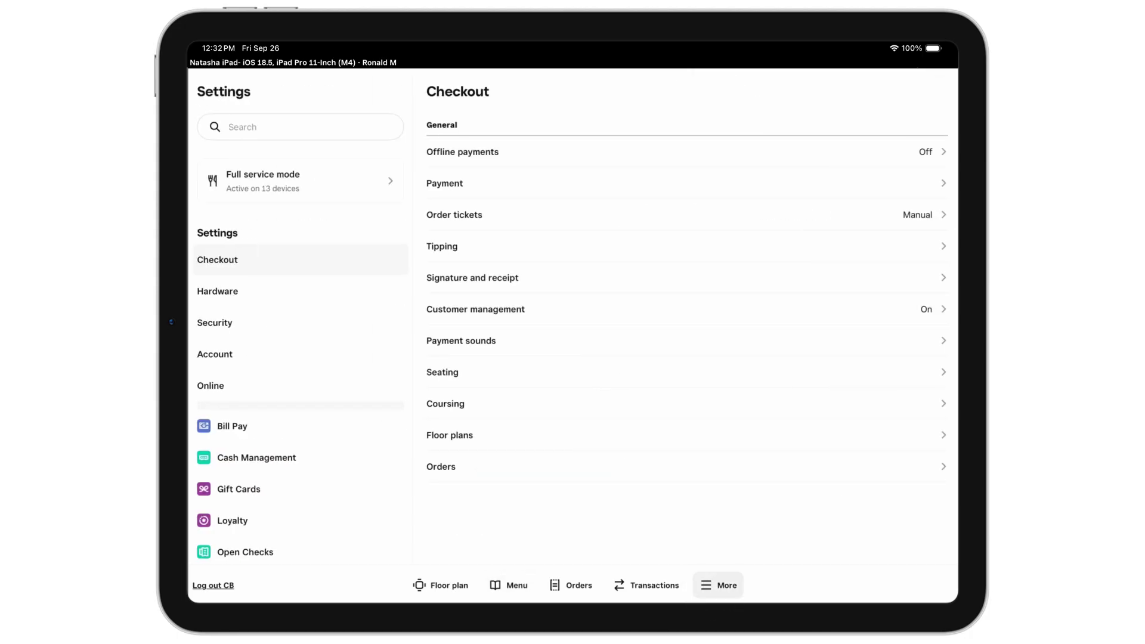
{"action": "left_click", "coordinate": [218, 291]}
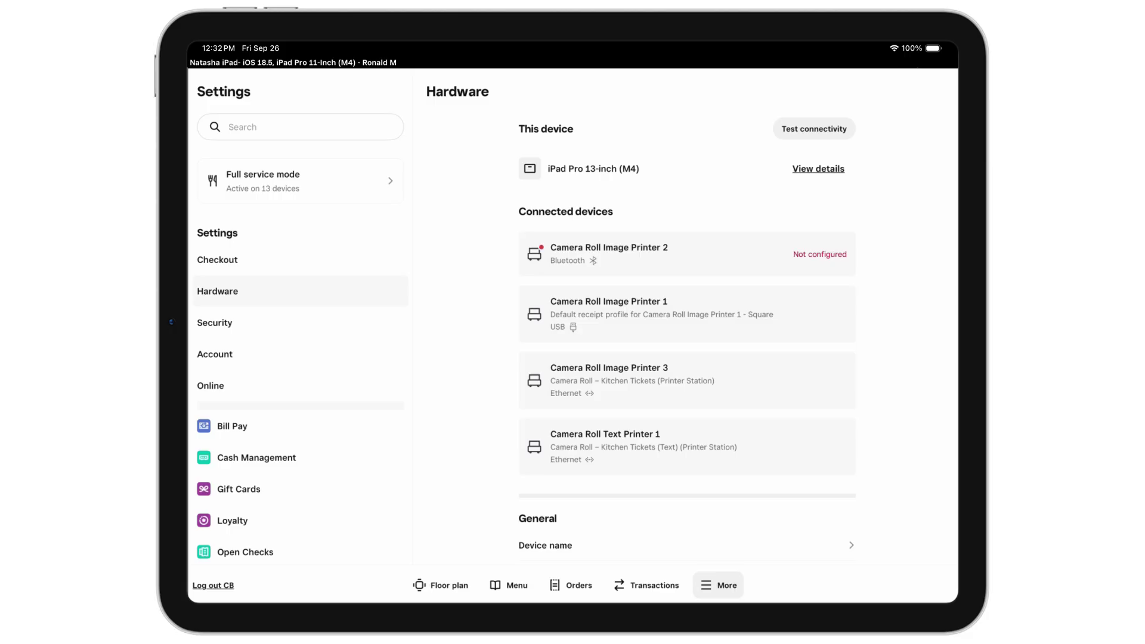
{"action": "left_click", "coordinate": [613, 254]}
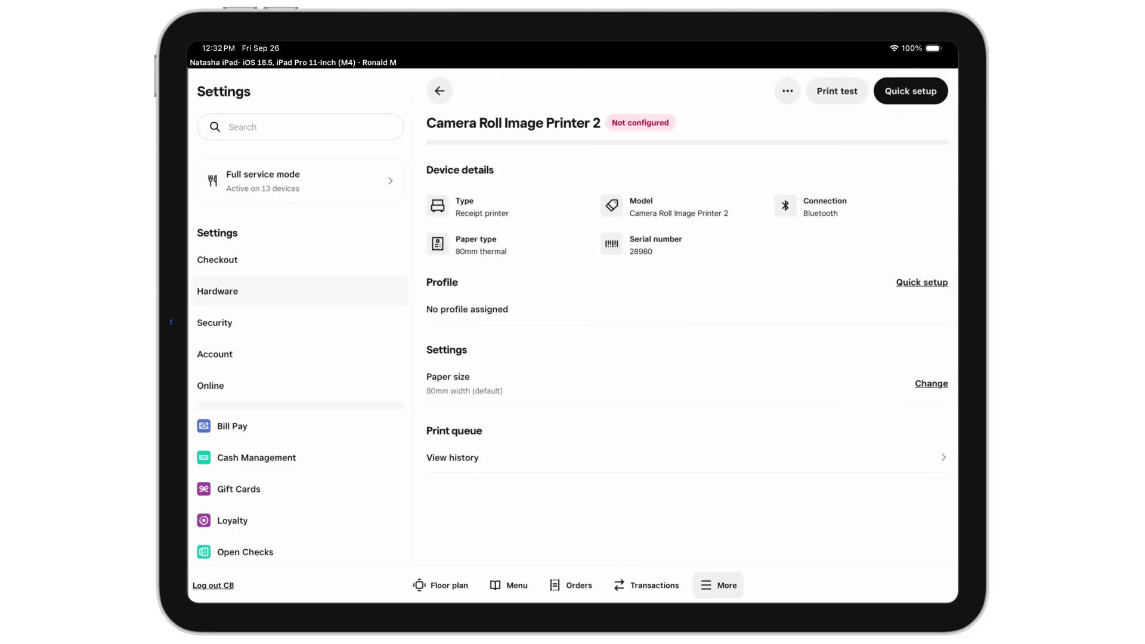
Set up Camera Roll Image Printer 2 to print receipts by default and add it.
{"action": "left_click", "coordinate": [911, 91]}
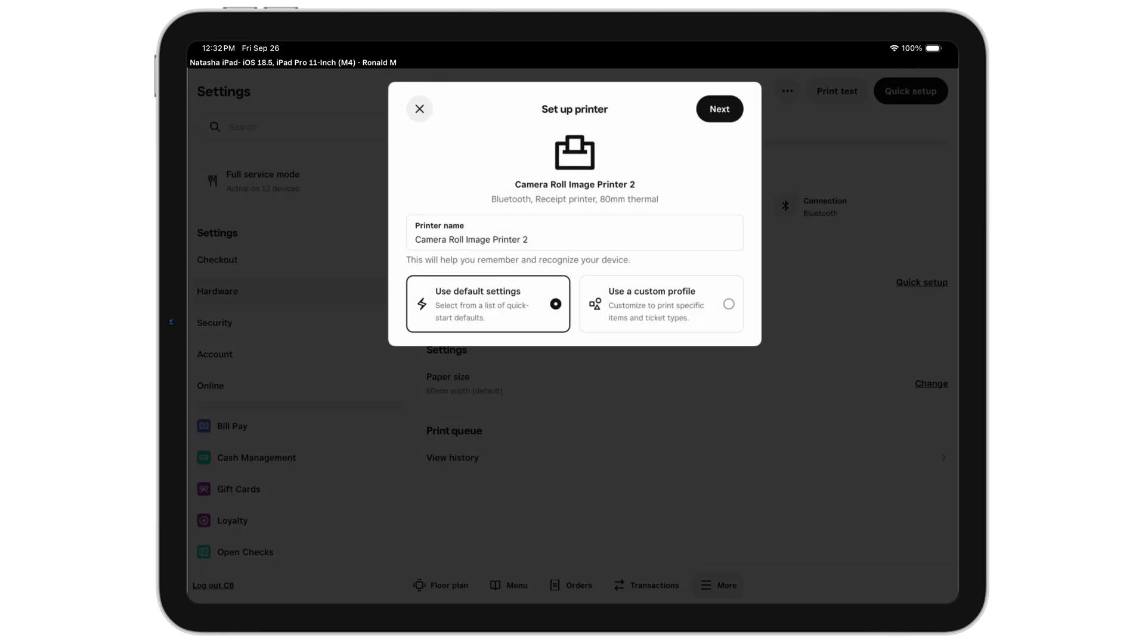
{"action": "left_click", "coordinate": [719, 108]}
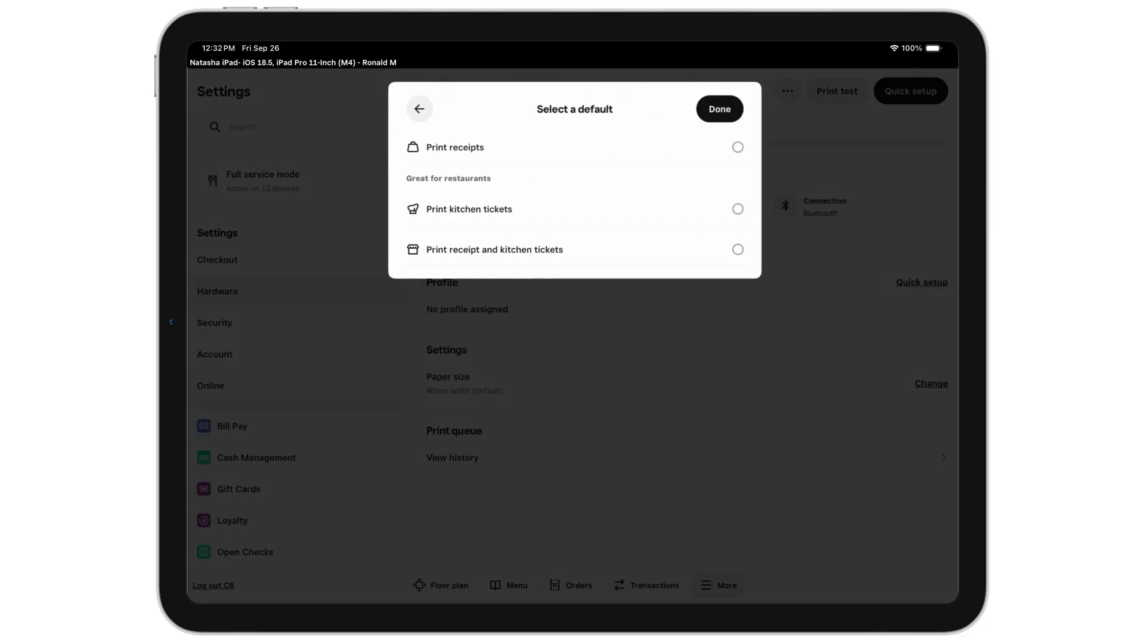
{"action": "left_click", "coordinate": [738, 148]}
{"action": "left_click", "coordinate": [719, 109]}
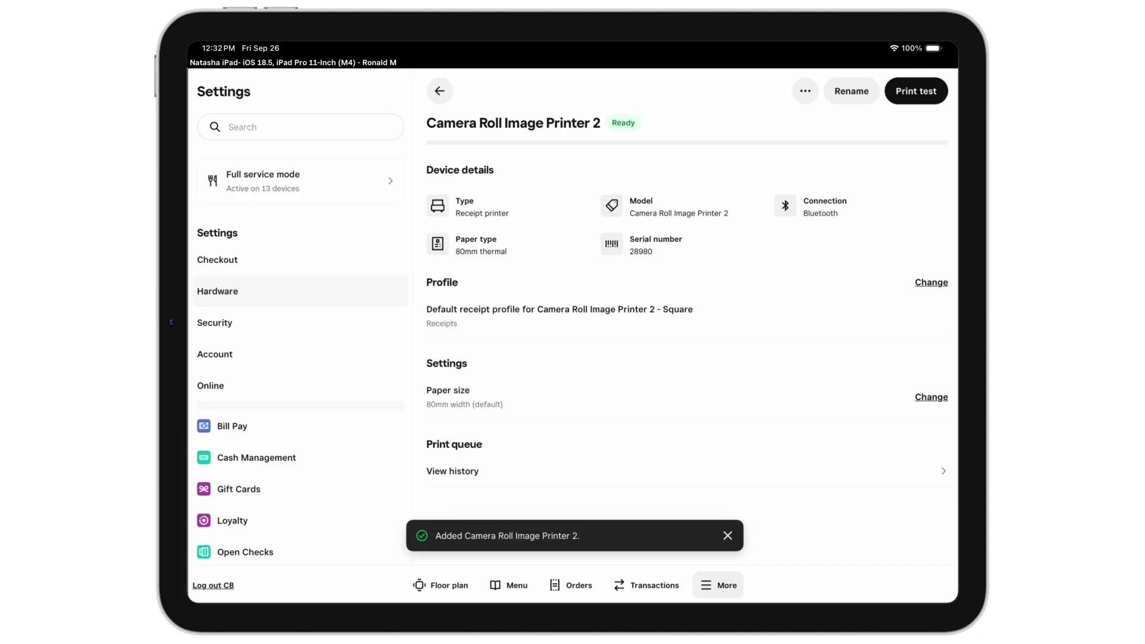
In Signature and Receipt settings, turn on Collect Signatures with Sign on Printed Receipt.
{"action": "left_click", "coordinate": [720, 586]}
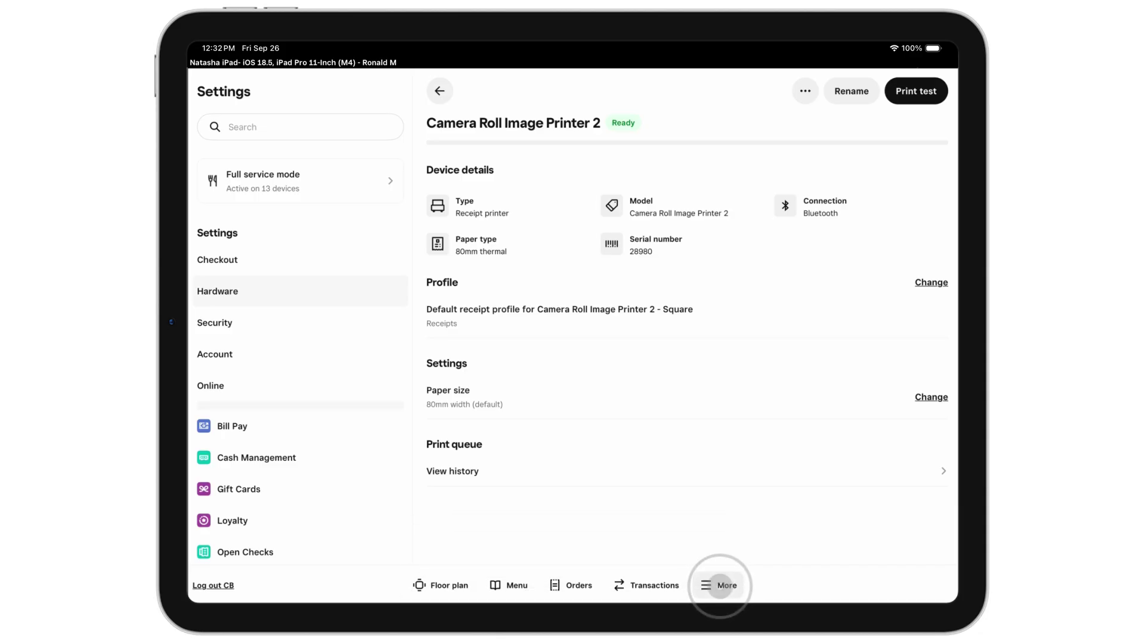
{"action": "left_click", "coordinate": [619, 422]}
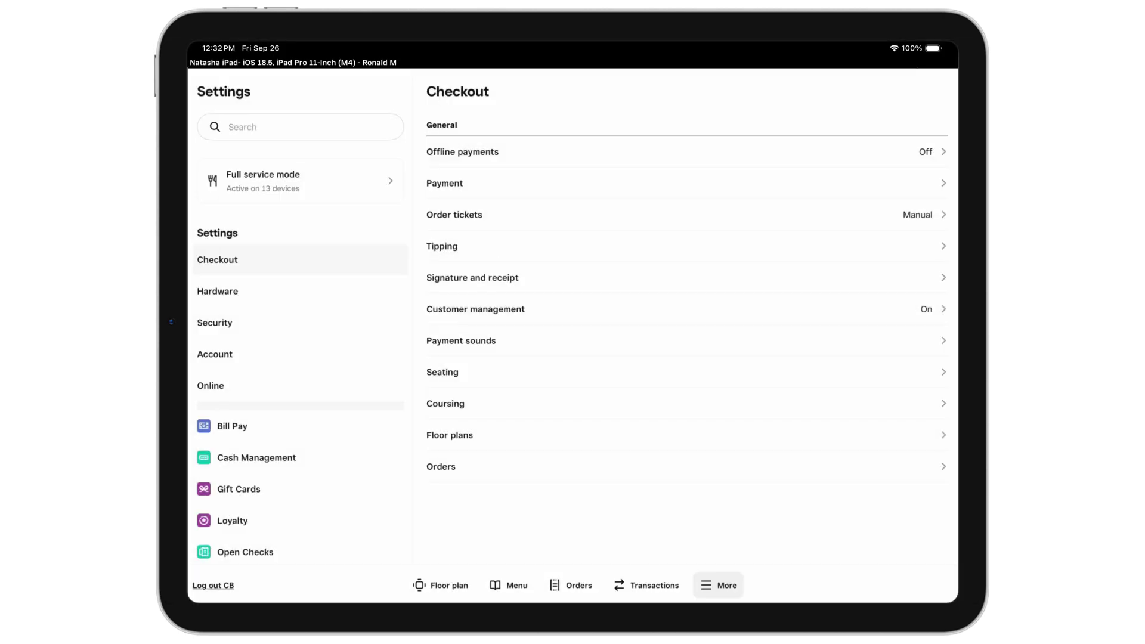
{"action": "left_click", "coordinate": [472, 278]}
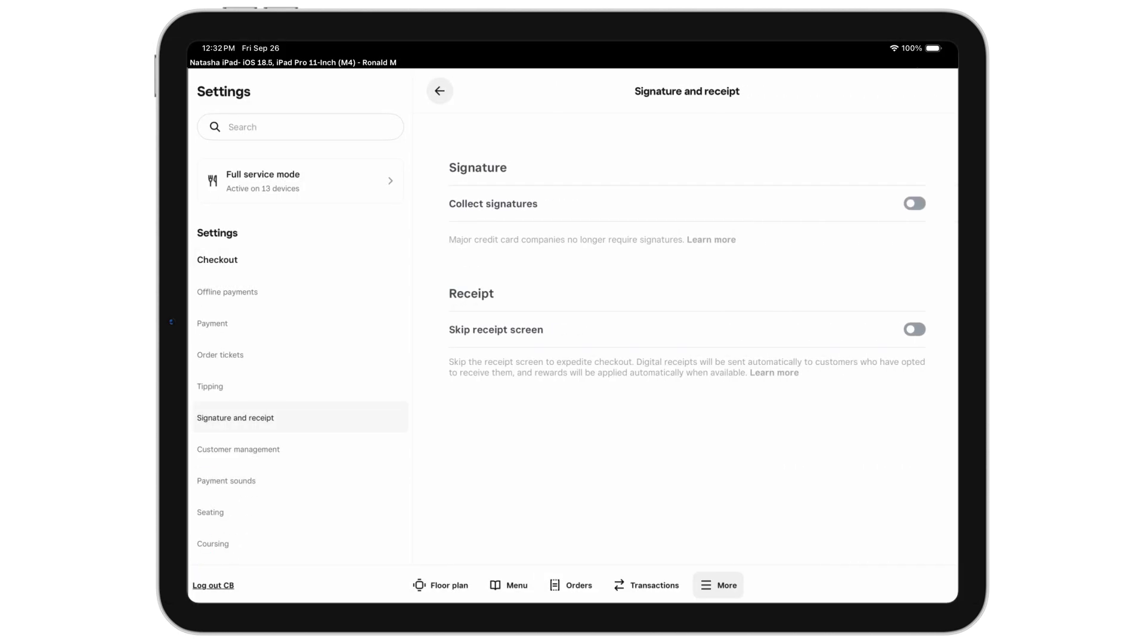
{"action": "left_click", "coordinate": [915, 203]}
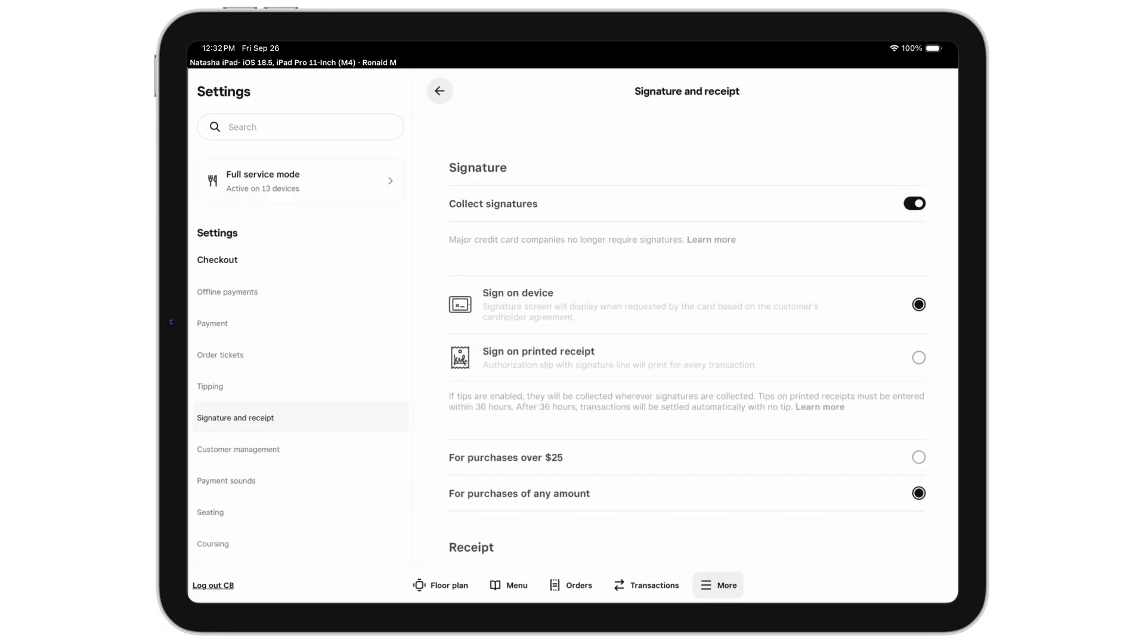
{"action": "left_click", "coordinate": [919, 357]}
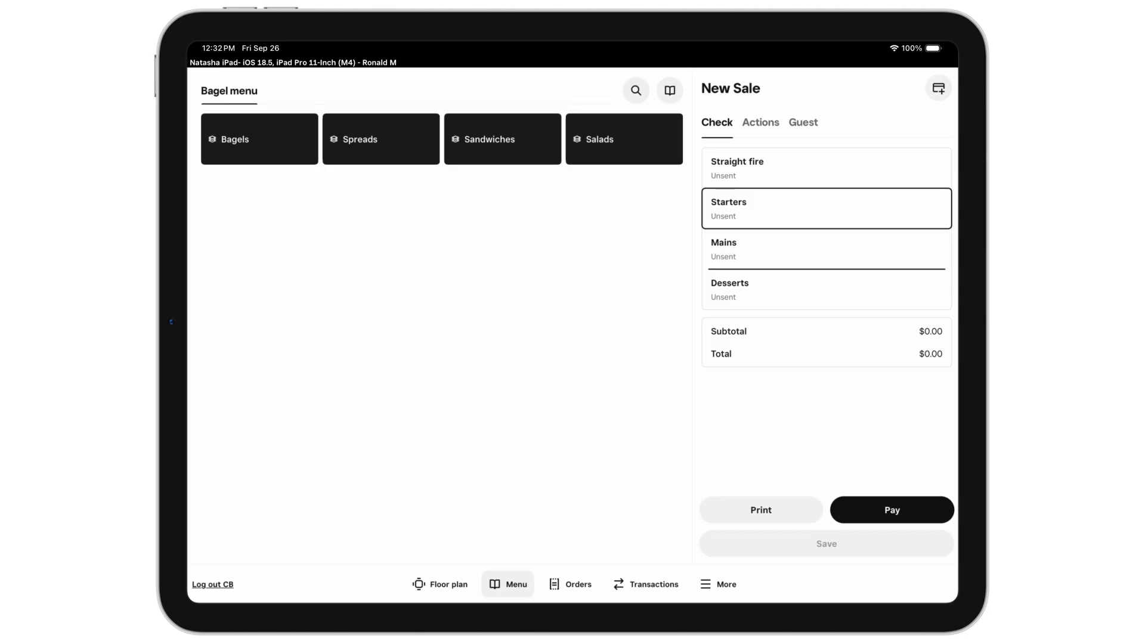
Give the $9.50 bagel sale a $10.00 custom tip and save the $19.50 total.
{"action": "left_click", "coordinate": [650, 584]}
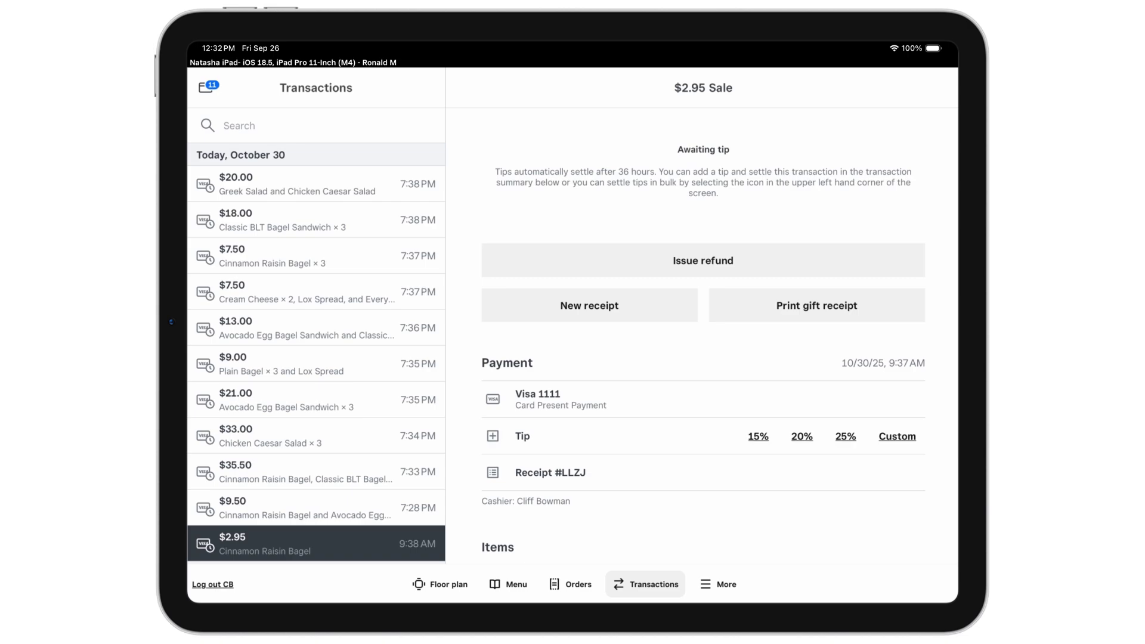
{"action": "left_click", "coordinate": [300, 507]}
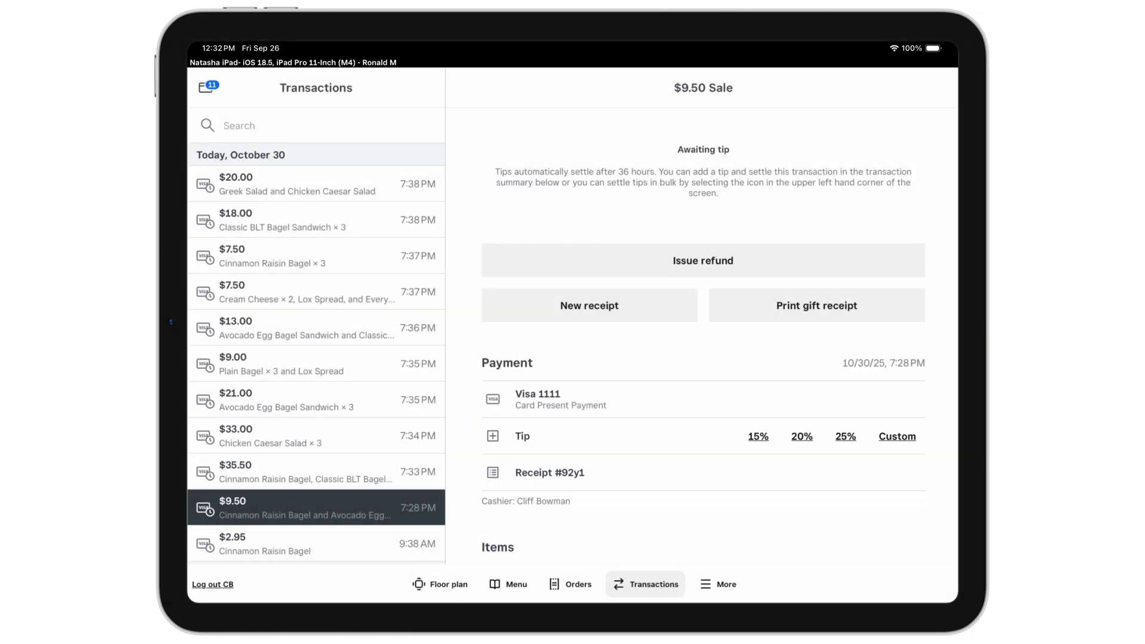
{"action": "left_click", "coordinate": [897, 437]}
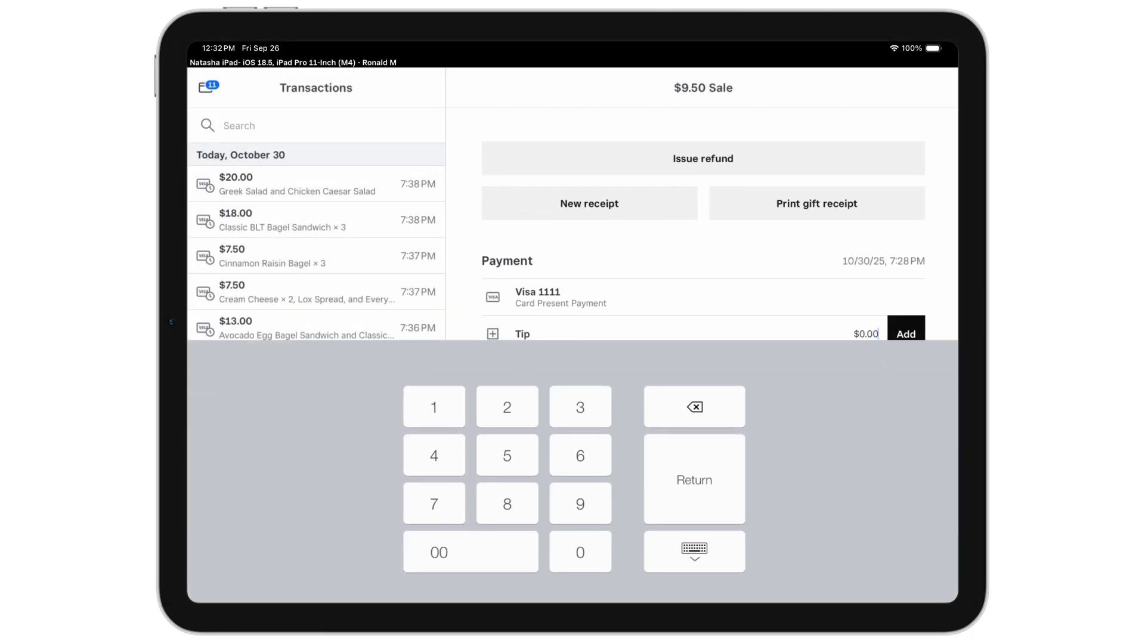
{"action": "left_click", "coordinate": [434, 407]}
{"action": "left_click", "coordinate": [581, 552]}
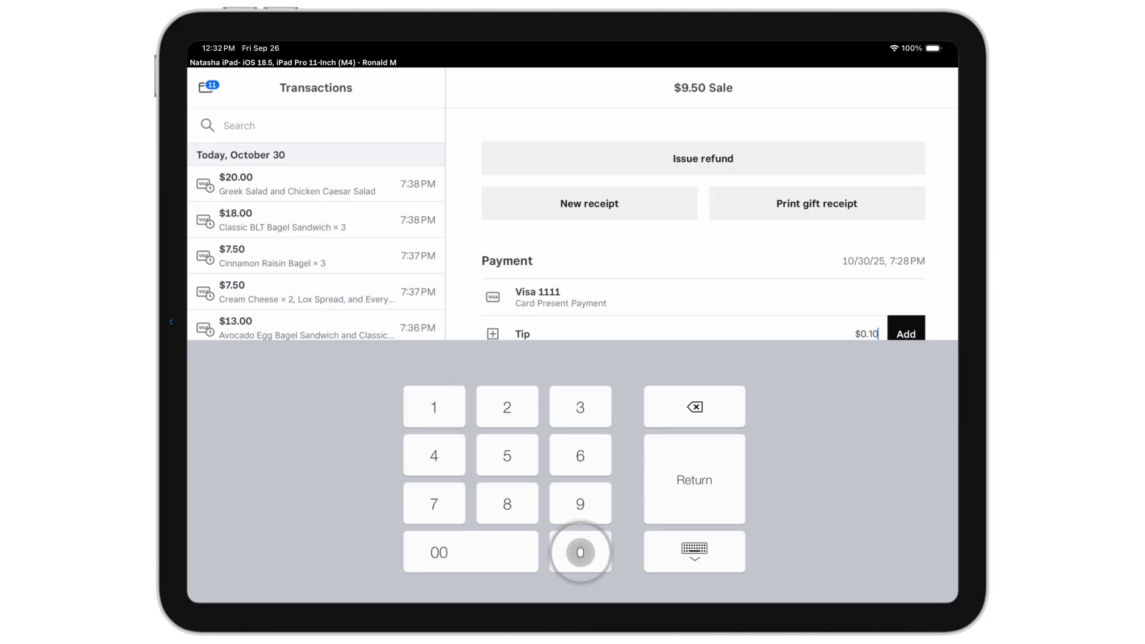
{"action": "left_click", "coordinate": [580, 552]}
{"action": "left_click", "coordinate": [694, 479]}
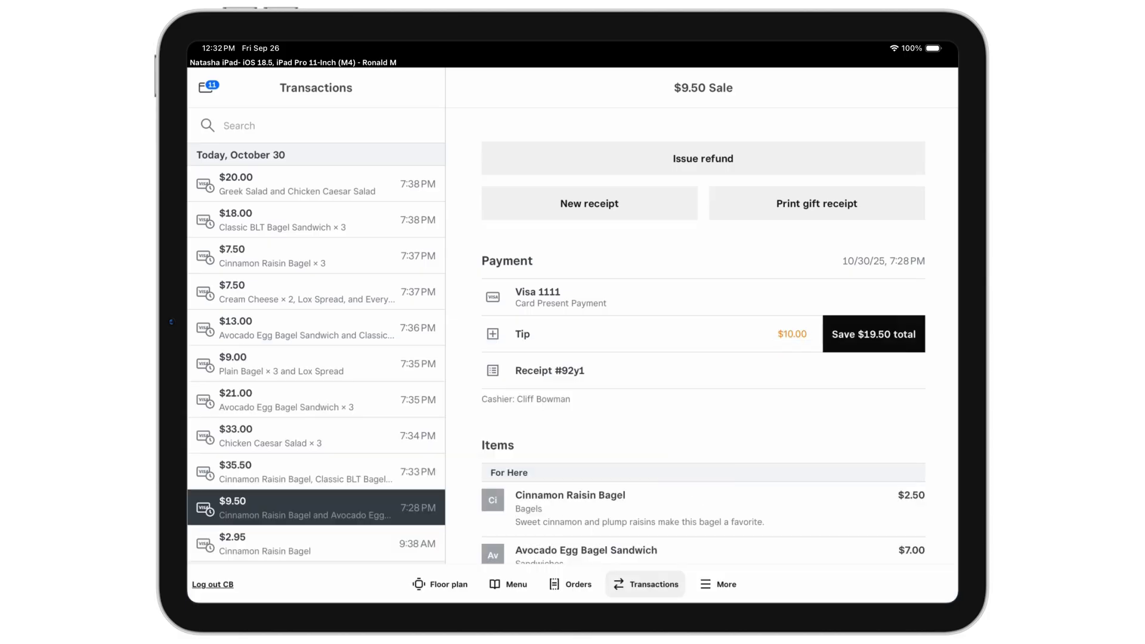
{"action": "left_click", "coordinate": [874, 333]}
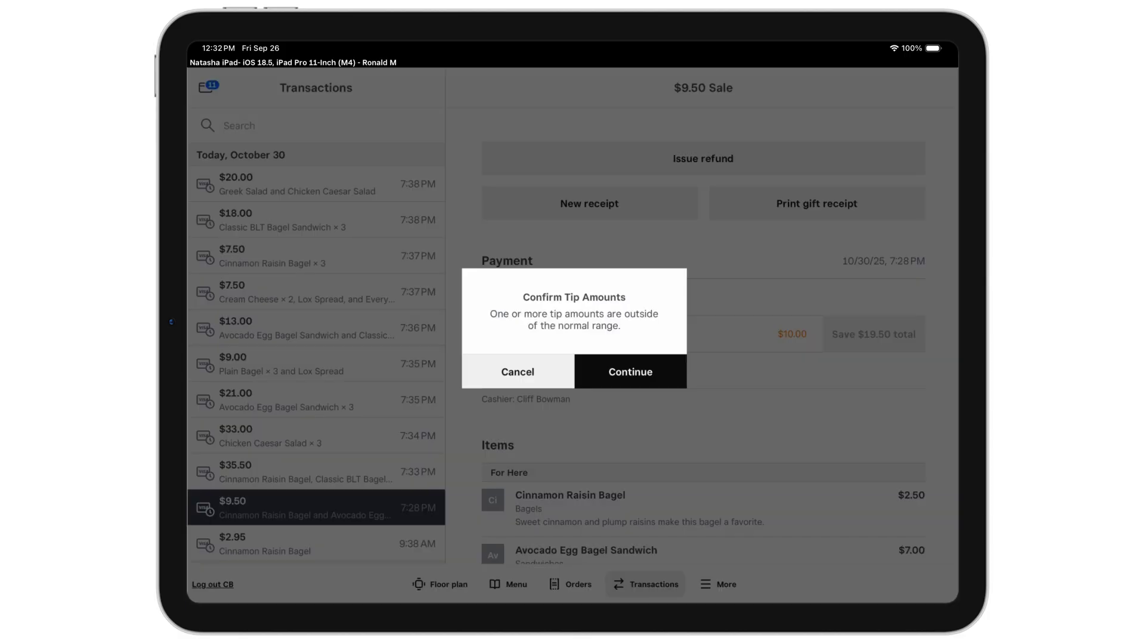
{"action": "left_click", "coordinate": [631, 371]}
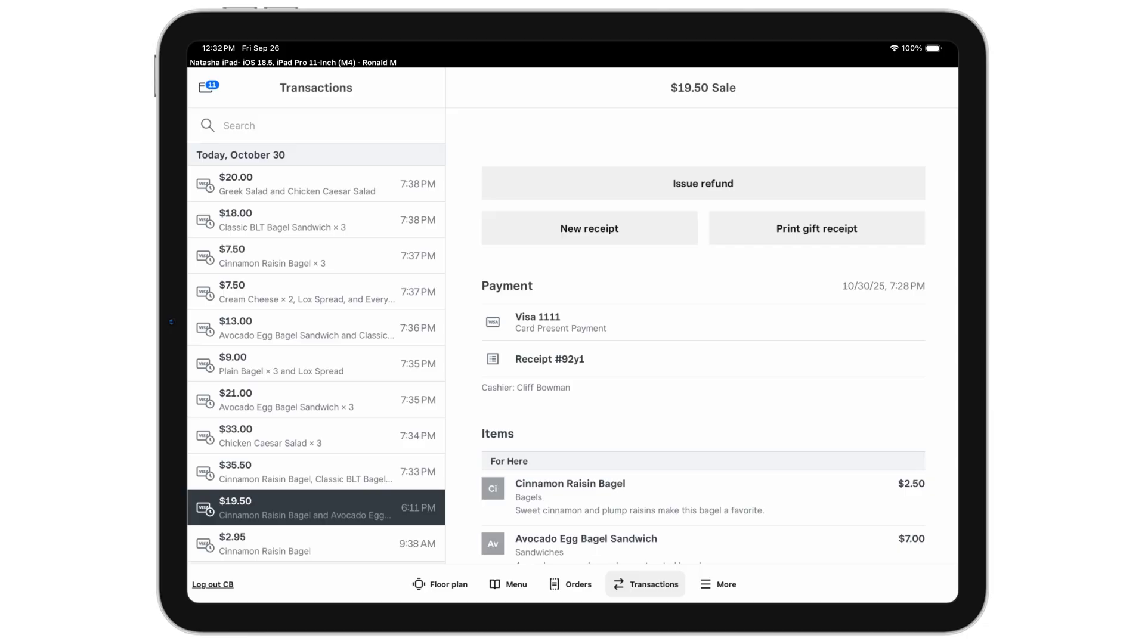
In Adjust Tips, apply percentage tips to the first five pending sales.
{"action": "left_click", "coordinate": [207, 86]}
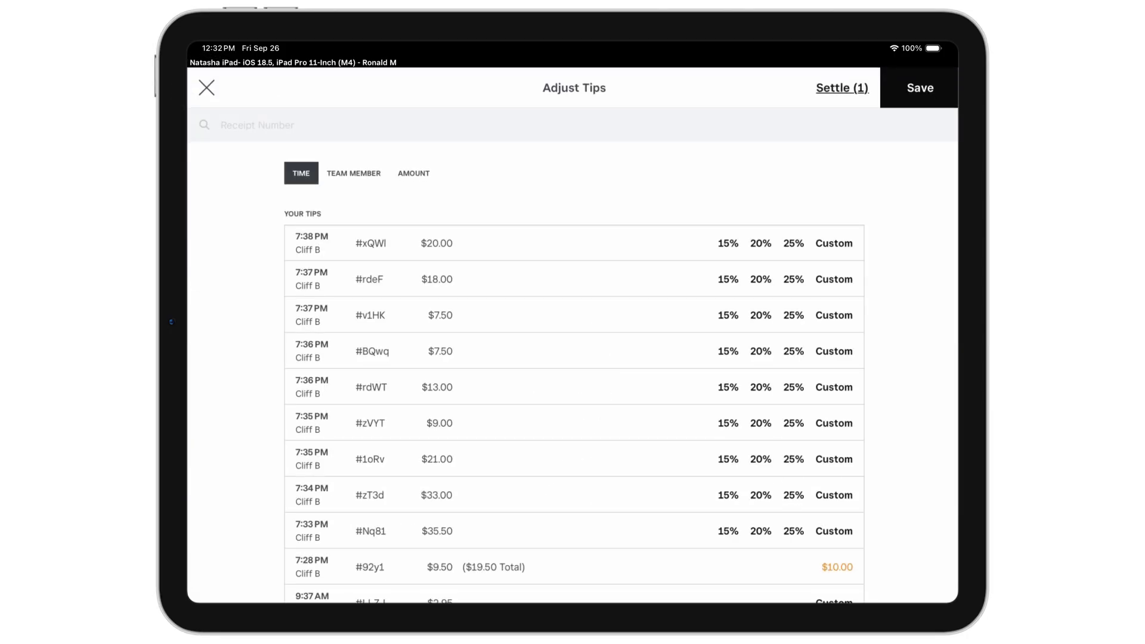
{"action": "left_click", "coordinate": [760, 243]}
{"action": "left_click", "coordinate": [794, 279]}
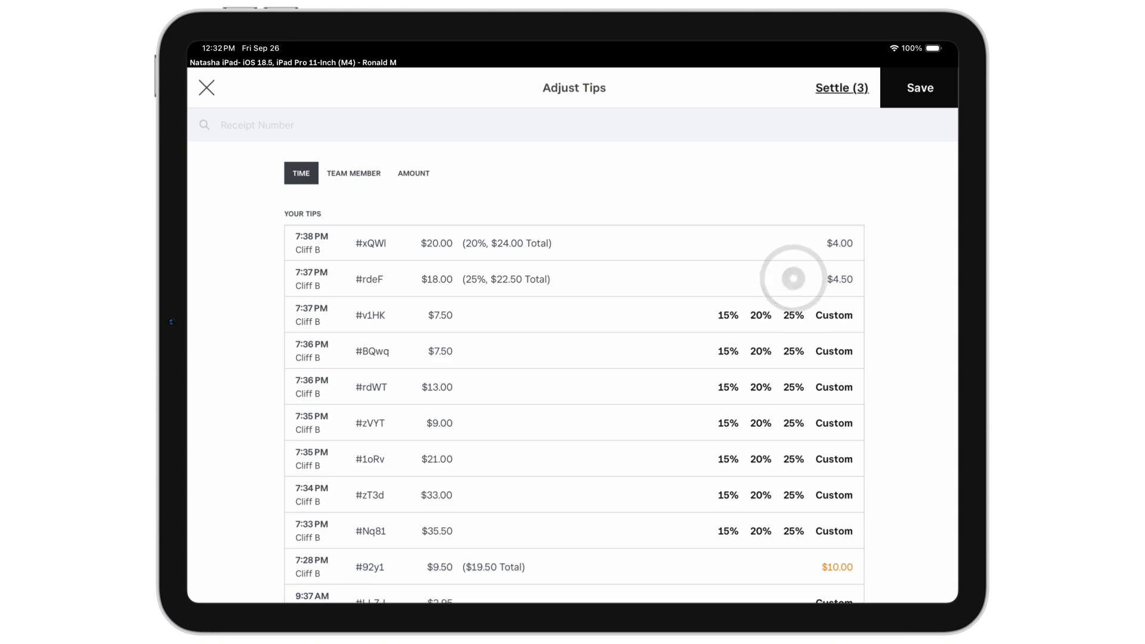
{"action": "left_click", "coordinate": [760, 315]}
{"action": "left_click", "coordinate": [794, 387]}
{"action": "left_click", "coordinate": [794, 423]}
Tip the remaining four pending sales by percentage and settle all ten tips.
{"action": "left_click", "coordinate": [761, 351]}
{"action": "left_click", "coordinate": [728, 459]}
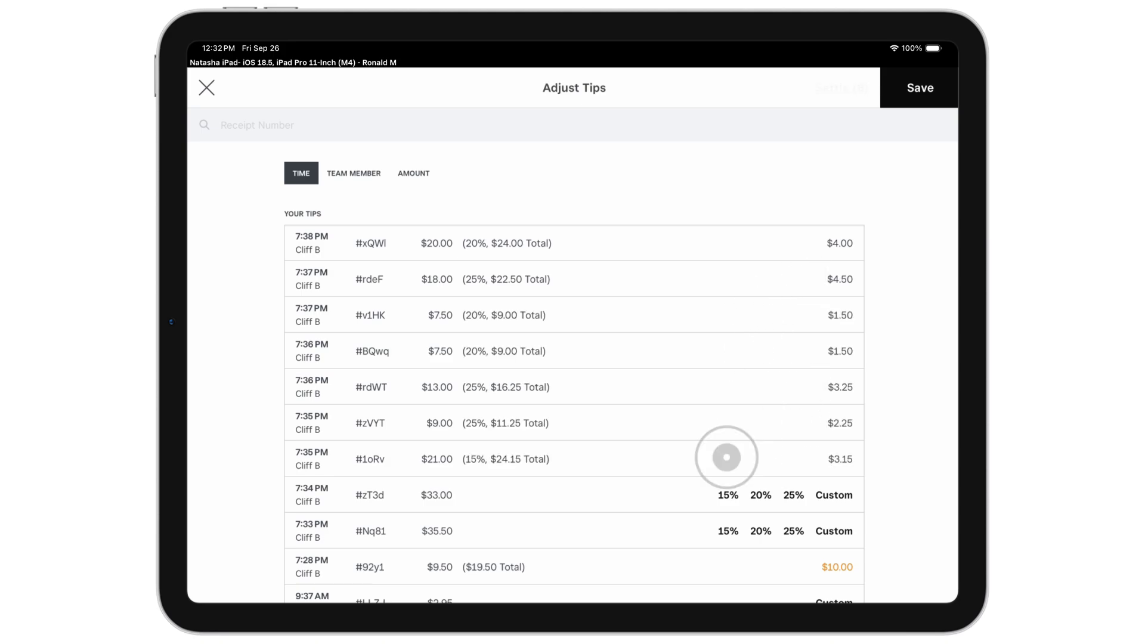
{"action": "left_click", "coordinate": [761, 495]}
{"action": "left_click", "coordinate": [760, 531]}
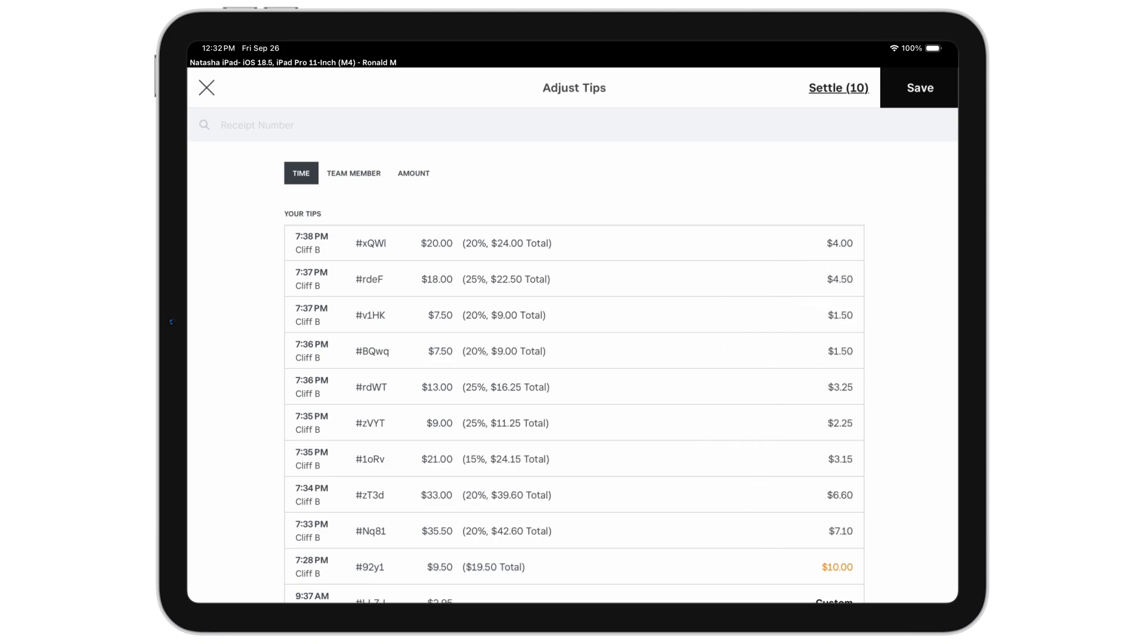
{"action": "left_click", "coordinate": [839, 89]}
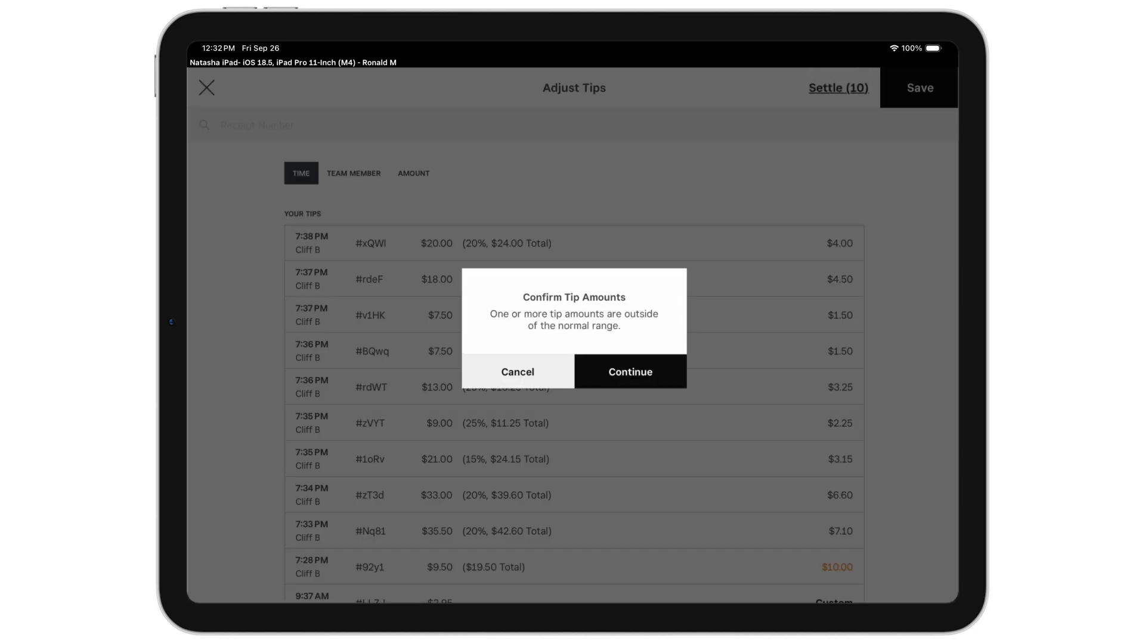
{"action": "left_click", "coordinate": [632, 372]}
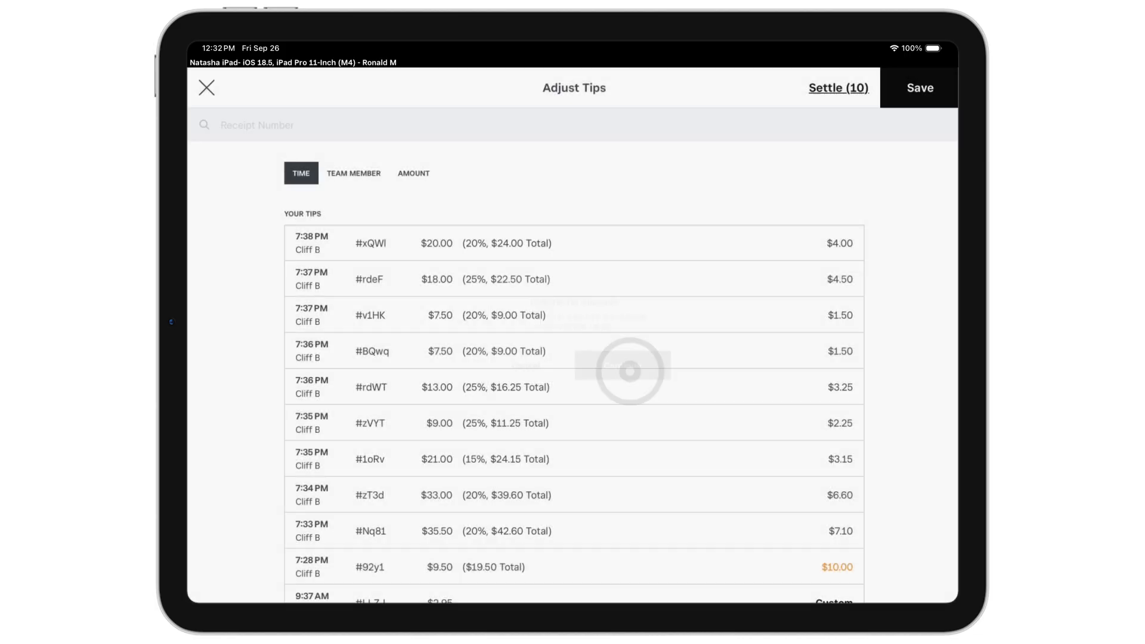